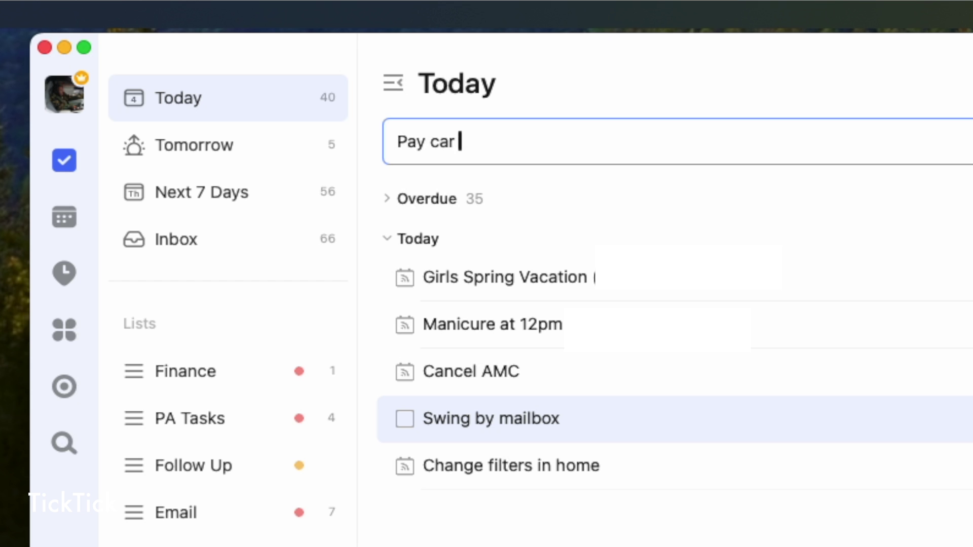
Step: Add the car registration payment task to Today, then open the 55-day-overdue task's due-date calendar
type("n")
key("Return")
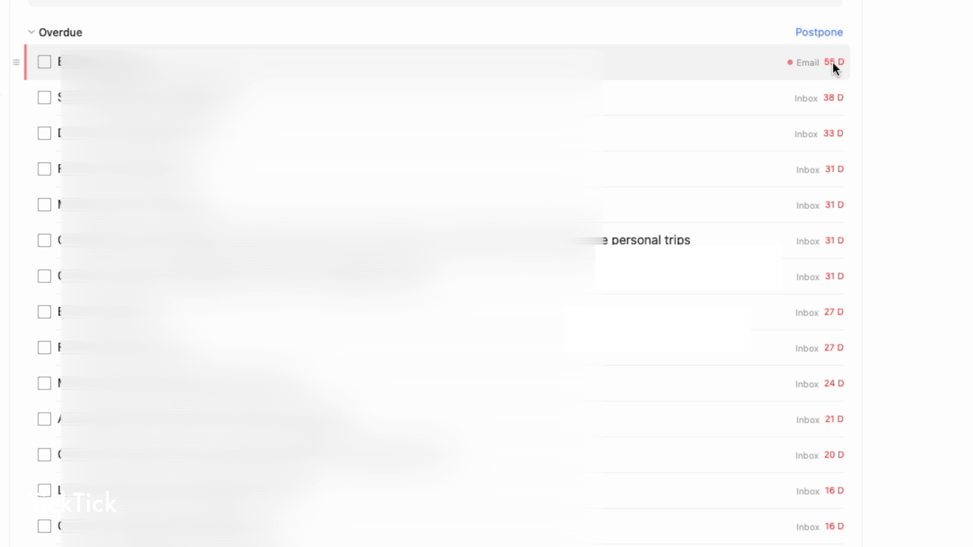
left_click(833, 63)
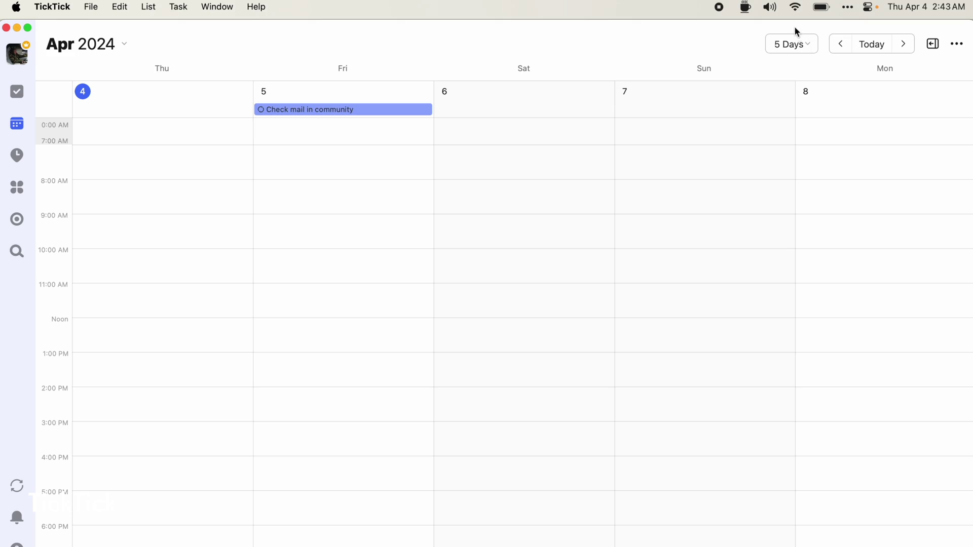
Step: Switch the calendar range from 5 Days to a full Week view
left_click(802, 45)
left_click(780, 92)
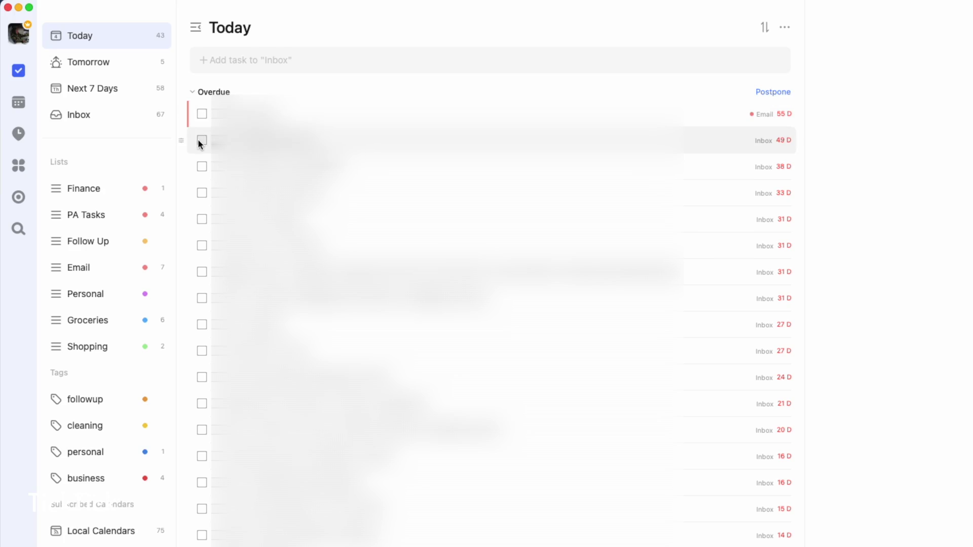
Step: Complete the 49-day-overdue Inbox task and open the 55-day-overdue task's due-date picker
left_click(200, 141)
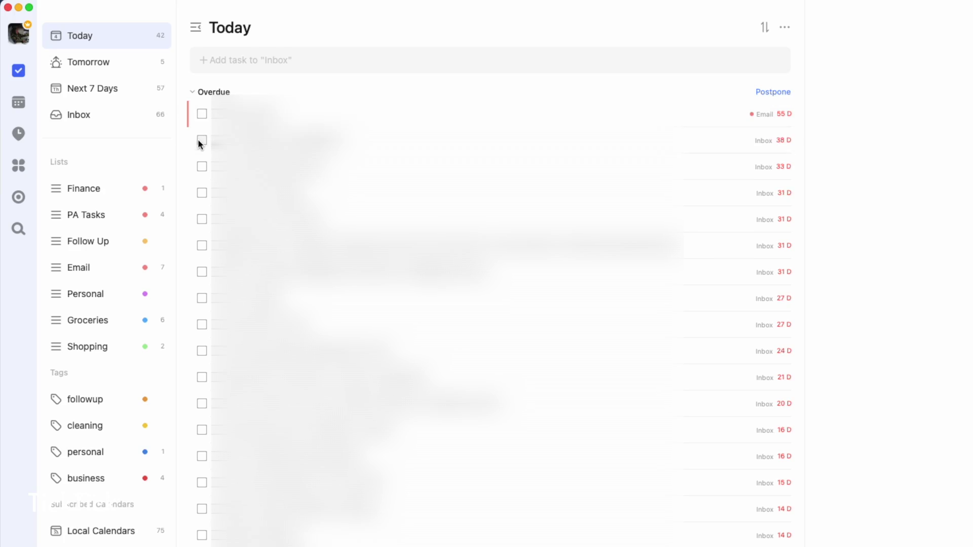
left_click(784, 114)
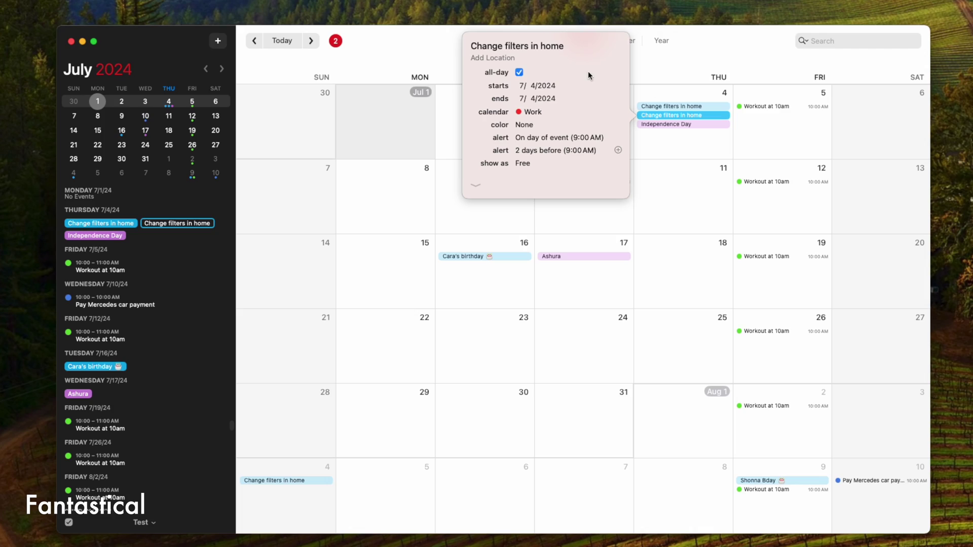
Step: Dismiss the Change filters in home event details popover
key("Tab")
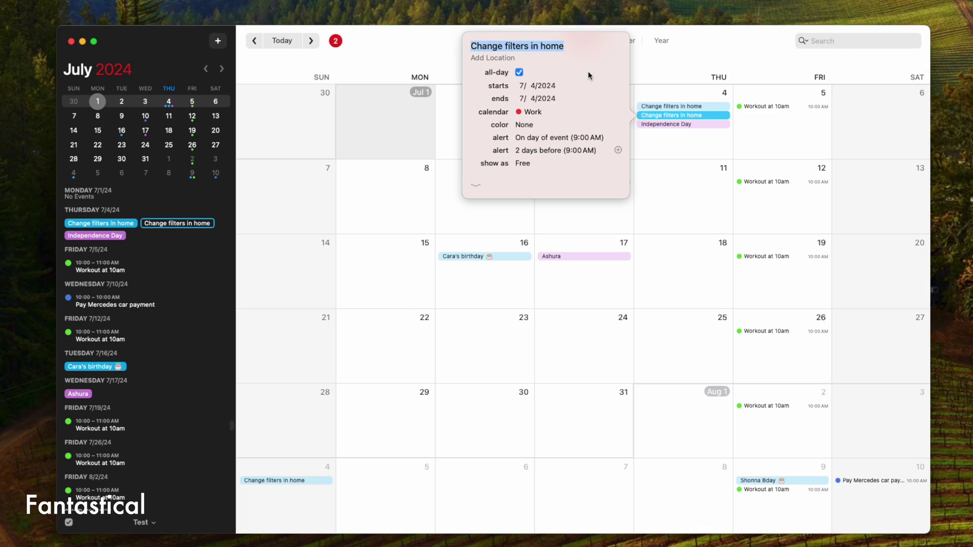
left_click(608, 3)
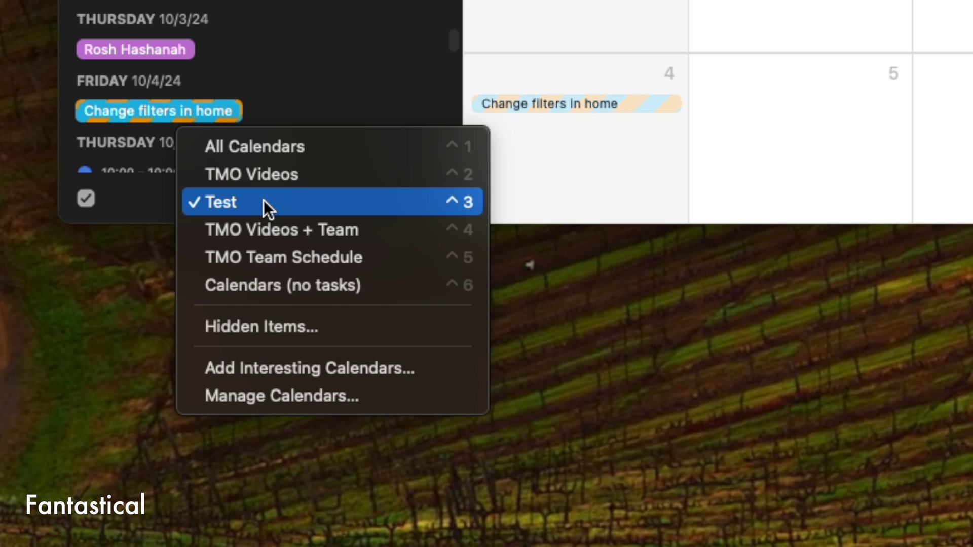
Step: Choose Hidden Items… from the calendar set menu to show hidden events
left_click(274, 327)
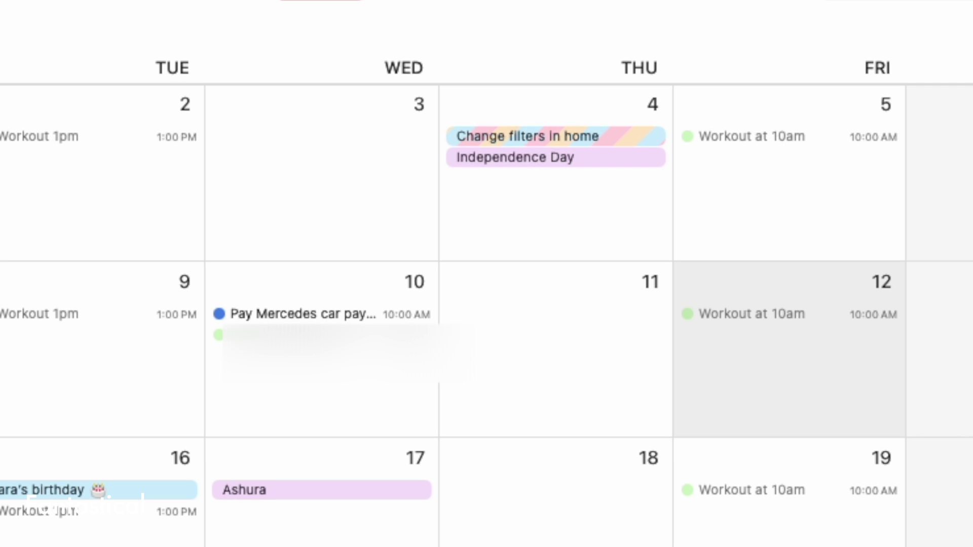
Step: Unhide the Workout at 10am event on Friday 5 July through its context menu
right_click(732, 137)
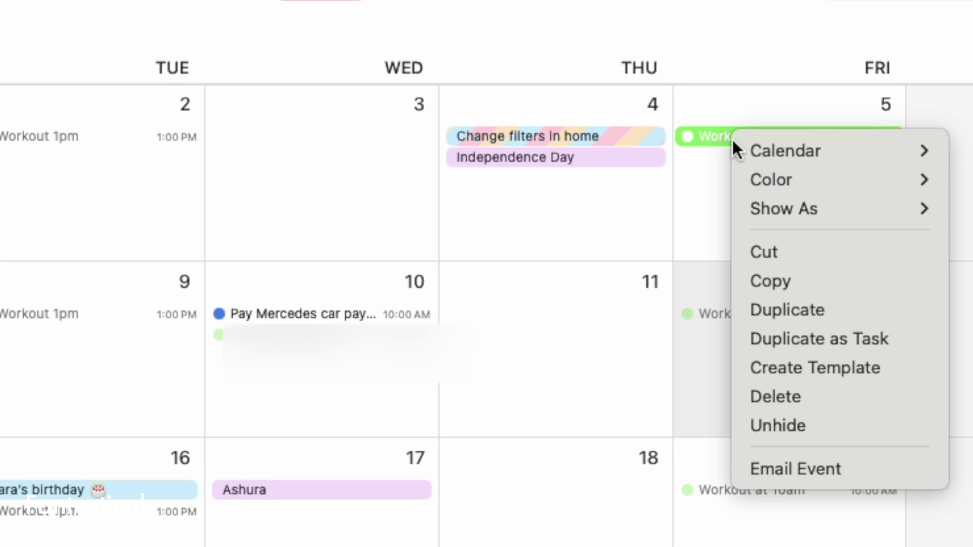
left_click(758, 437)
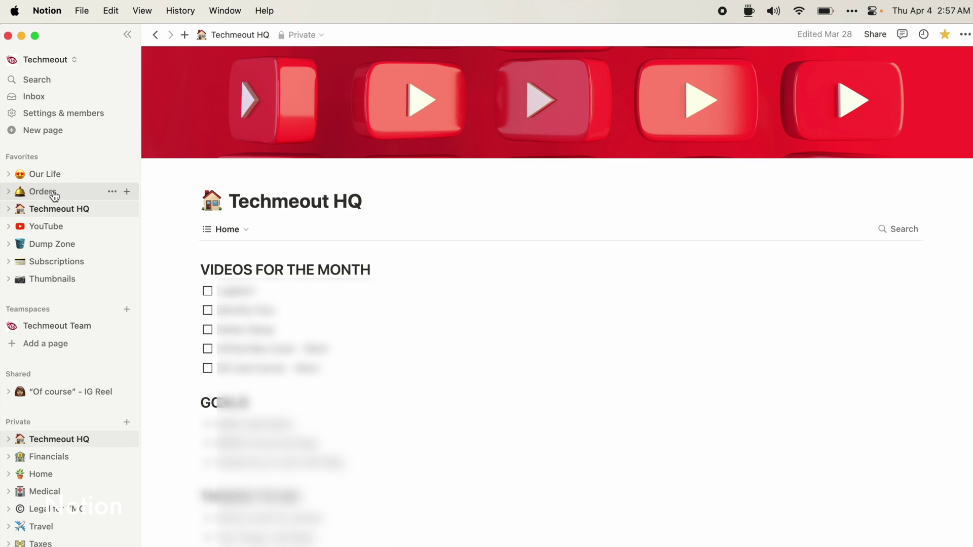
Step: Open the Orders page from Favorites in the Notion sidebar
left_click(54, 193)
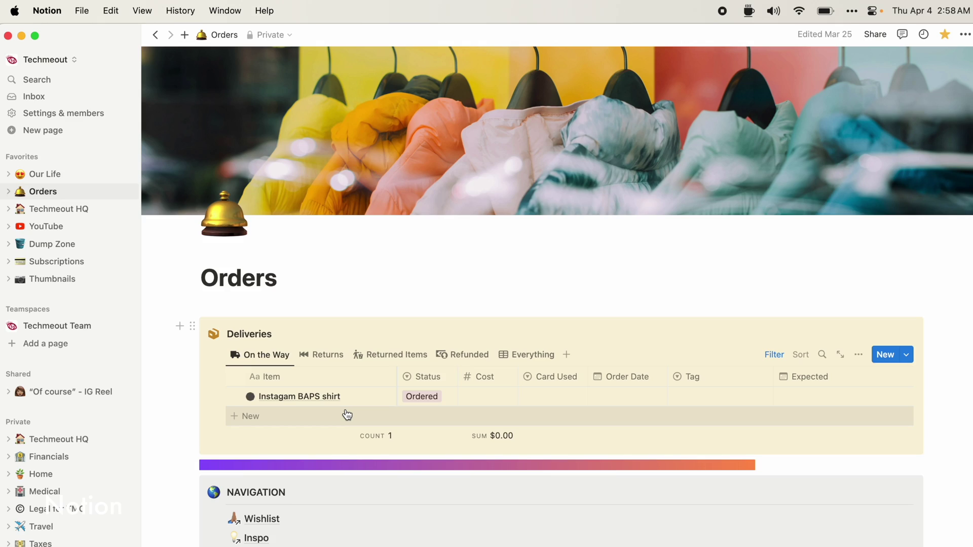
Step: Add a blank order row to Deliveries, opening its status, cost and tag fields without filling them
left_click(423, 414)
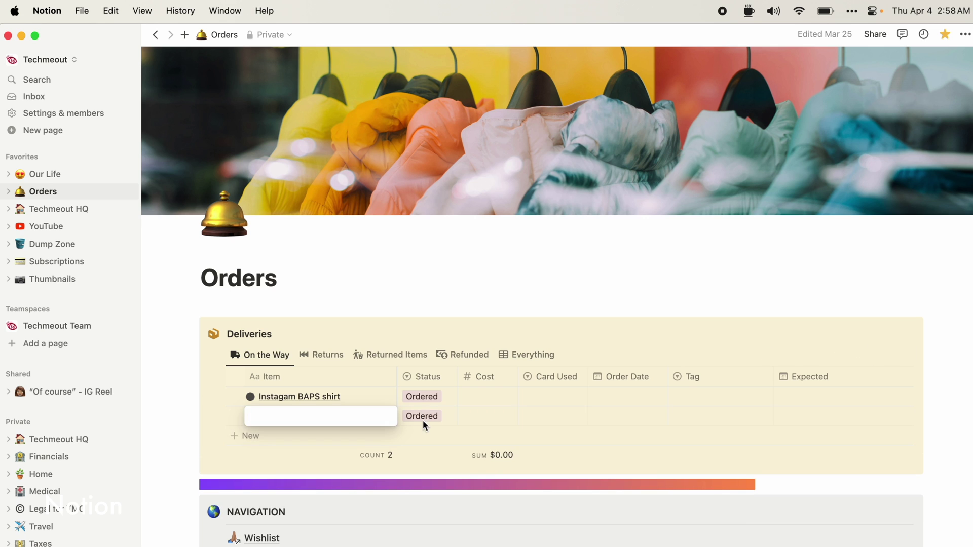
left_click(422, 418)
left_click(486, 413)
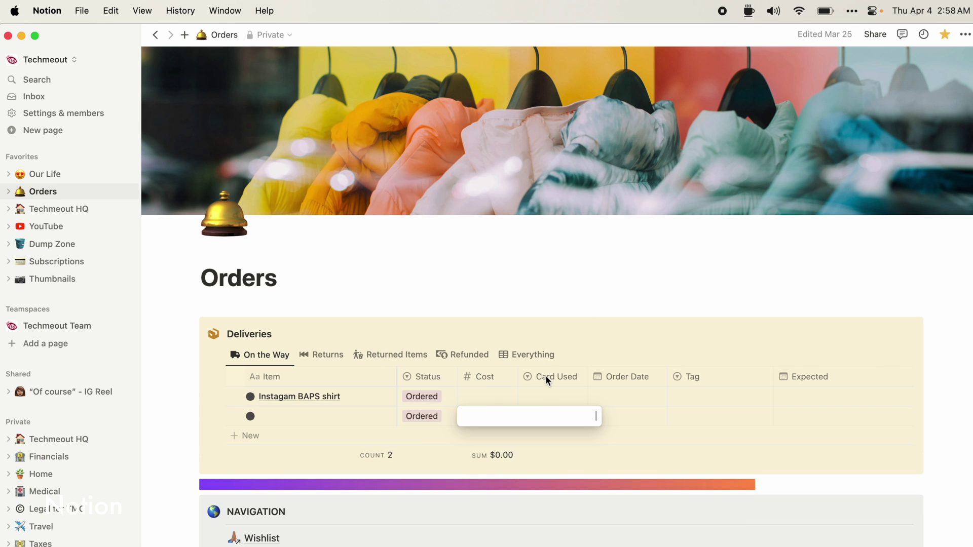
key("Escape")
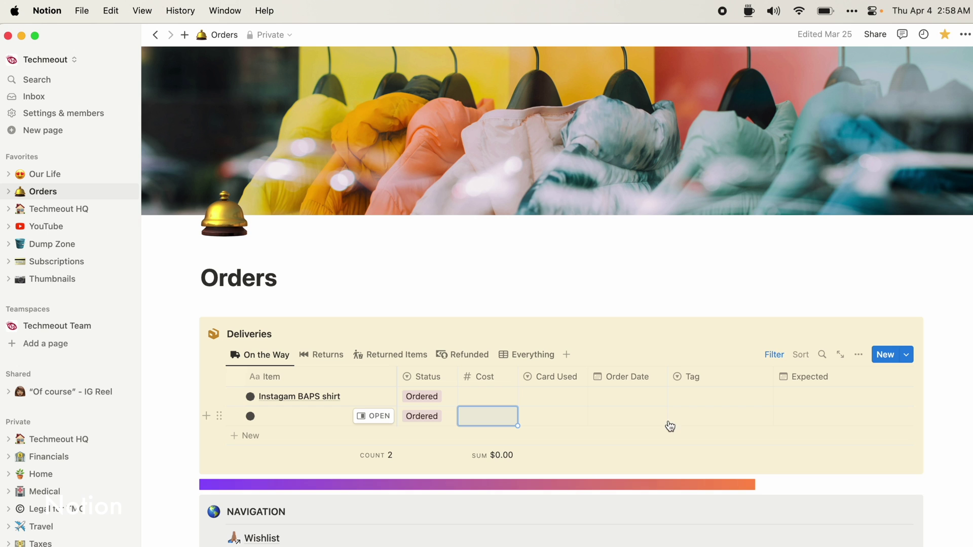
left_click(696, 420)
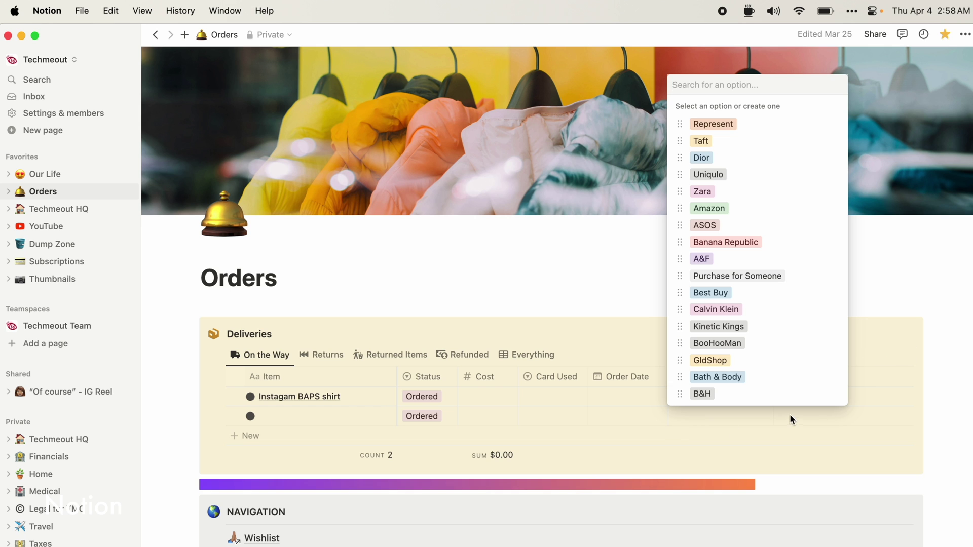
key("Escape")
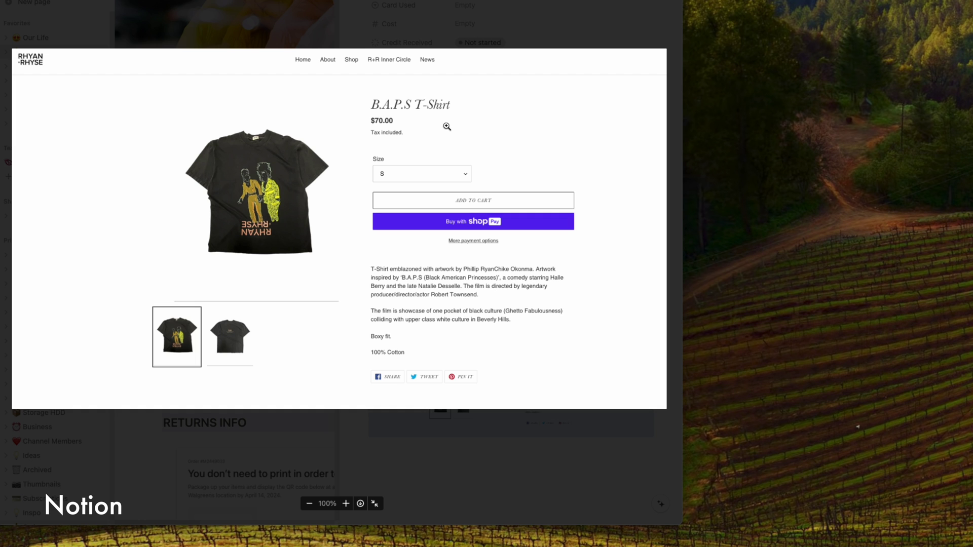
Step: Close the enlarged product image and type the caption 'shit' under it
left_click(458, 14)
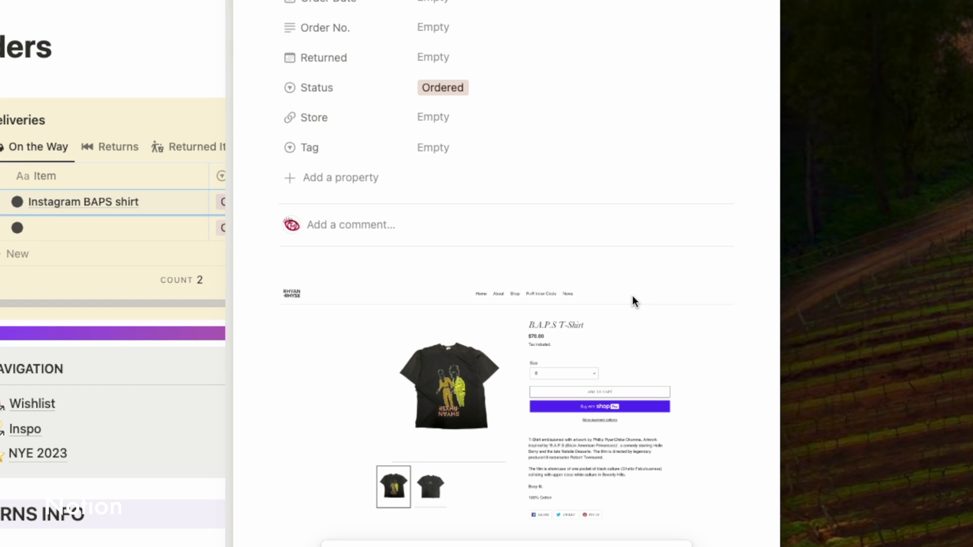
mouse_move(661, 327)
left_click(657, 302)
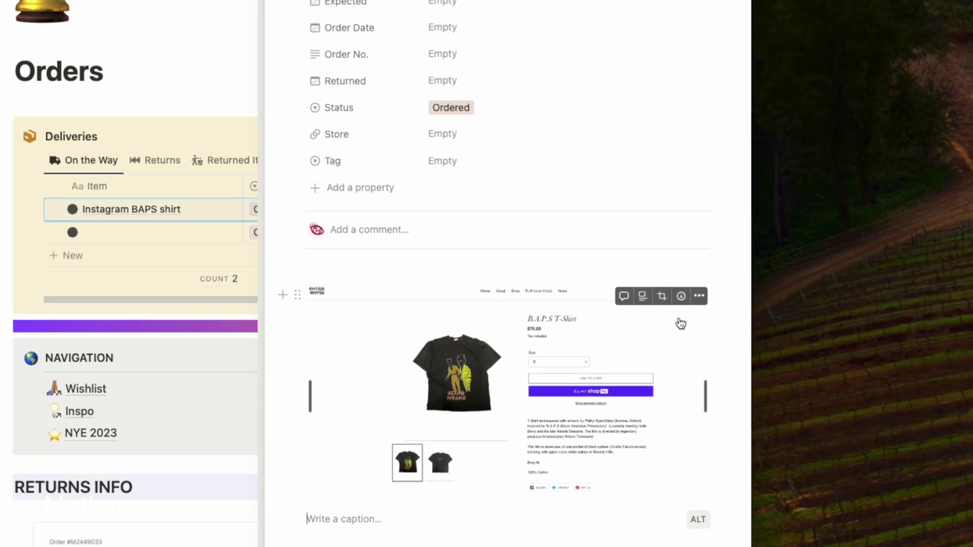
type("shit")
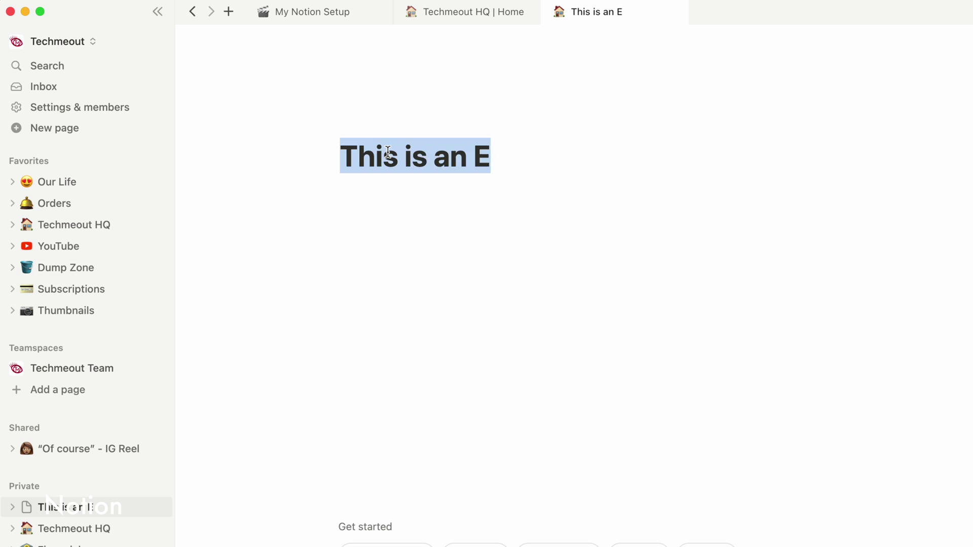
Step: Title the page 'YouTube' and add a plain-text 'Things to Complete' line below it
type("YouTube")
key("Return")
type("[]")
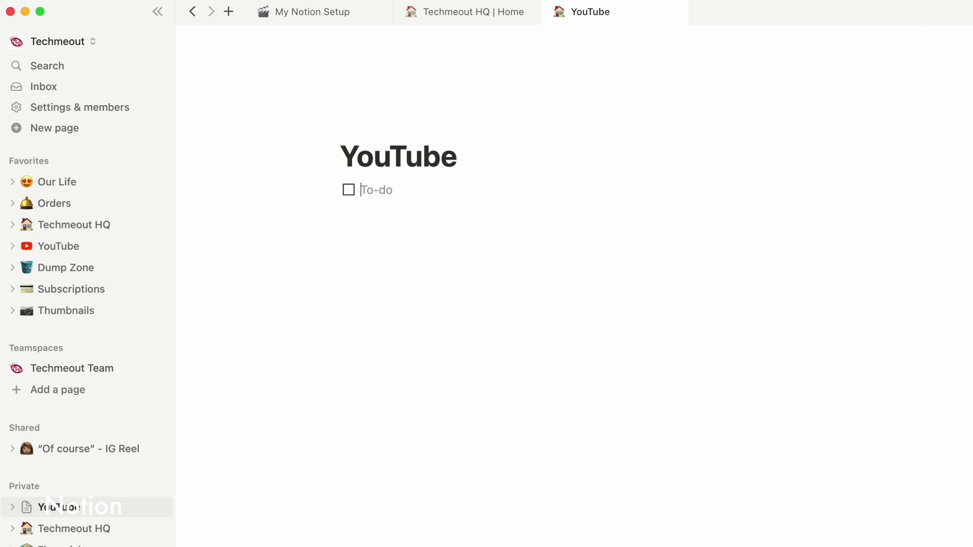
left_click(343, 214)
key("BackSpace")
key("BackSpace")
type("Things to Complete")
key("Return")
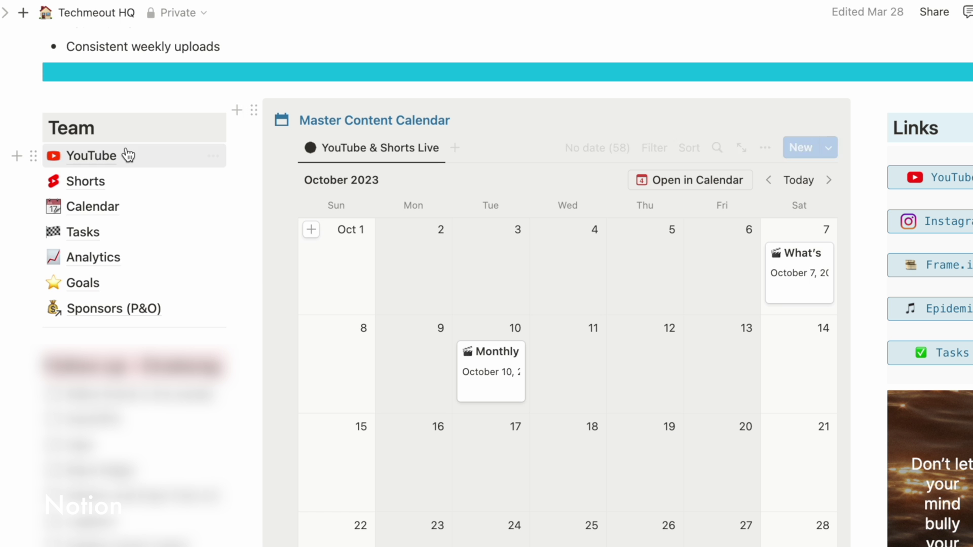
mouse_move(258, 146)
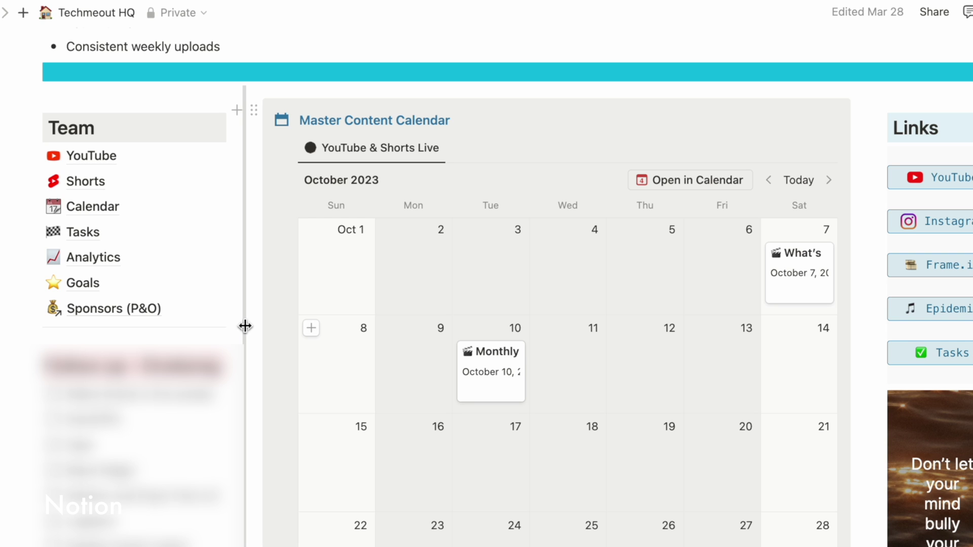
scroll(328, 363, "down", 10)
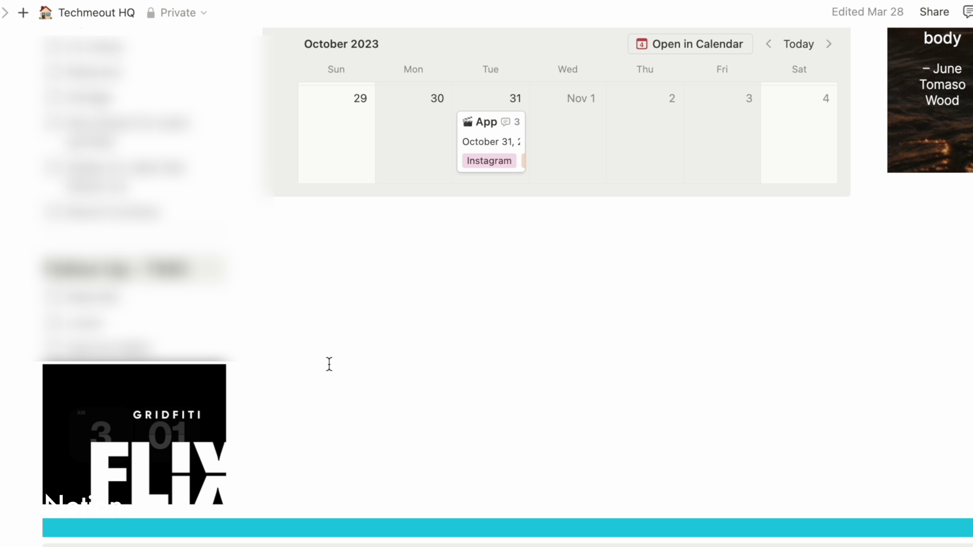
mouse_move(187, 435)
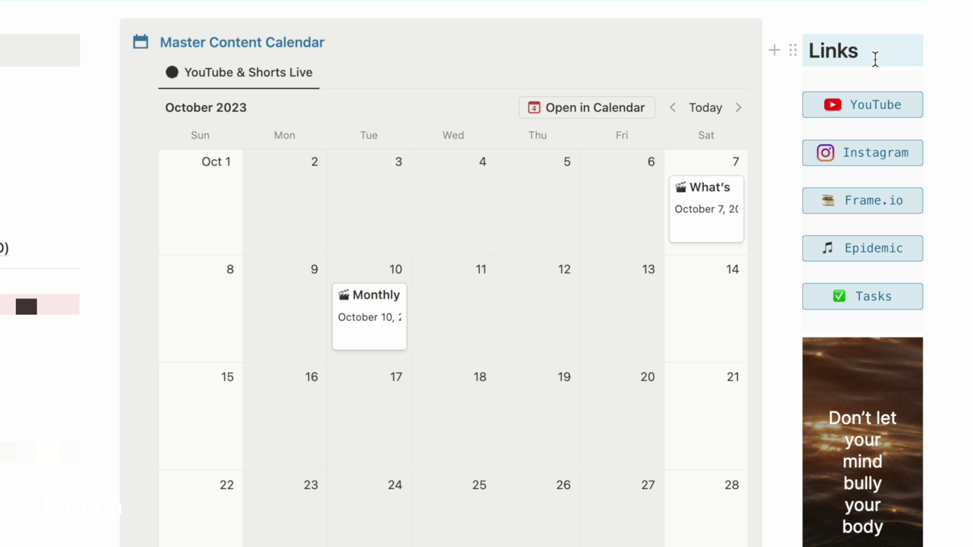
scroll(836, 374, "down", 2)
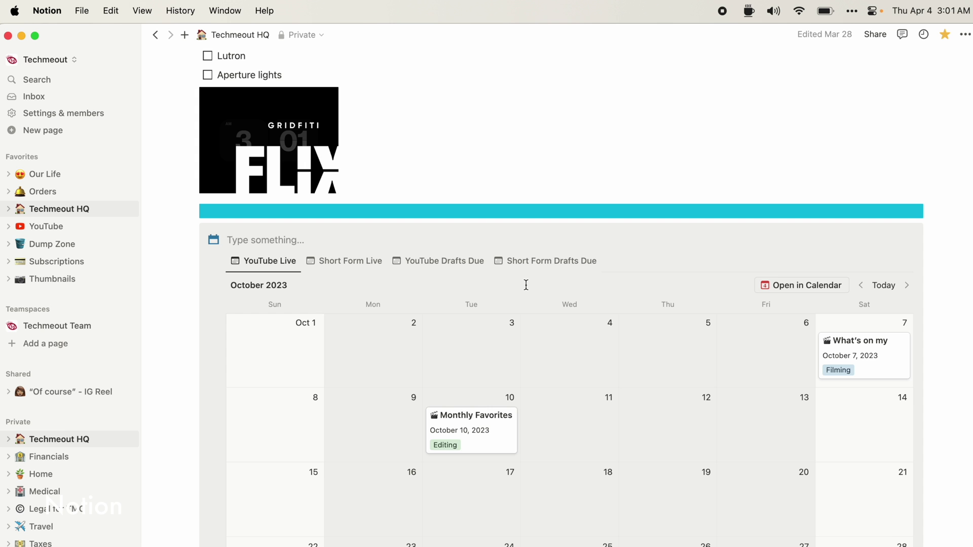
scroll(526, 284, "down", 2)
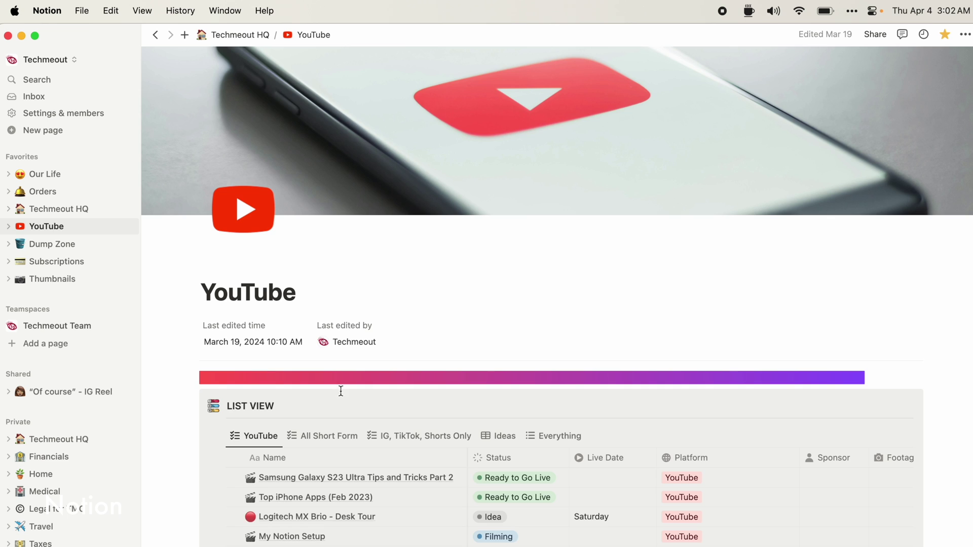
Step: Add a 'Top Apps' video row with status left at Idea, then show the All Short Form view
scroll(391, 402, "down", 5)
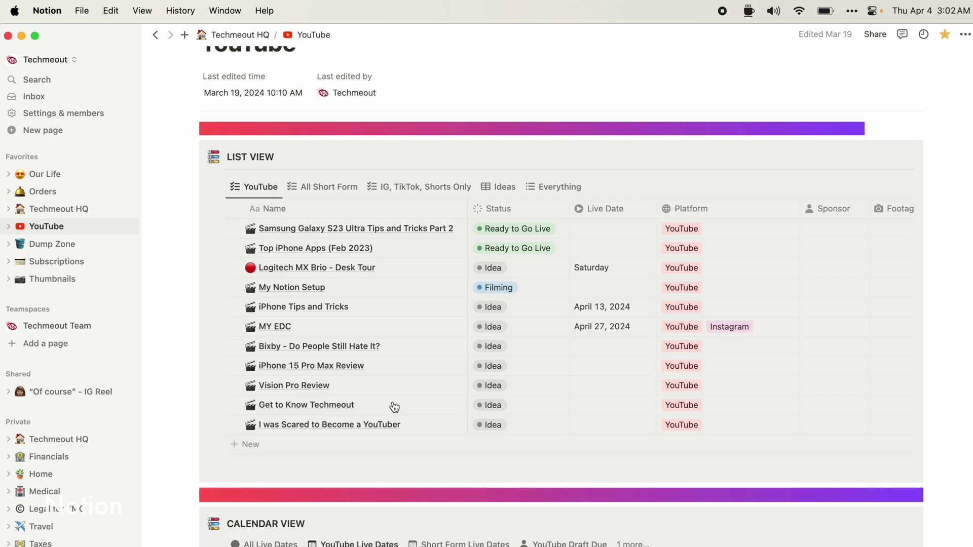
left_click(430, 445)
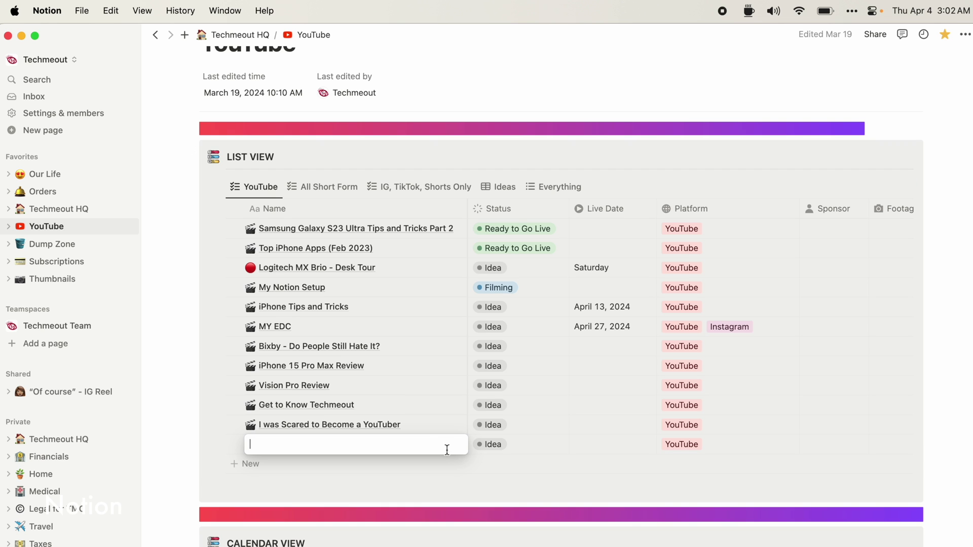
type("Top Apps")
key("Return")
left_click(494, 444)
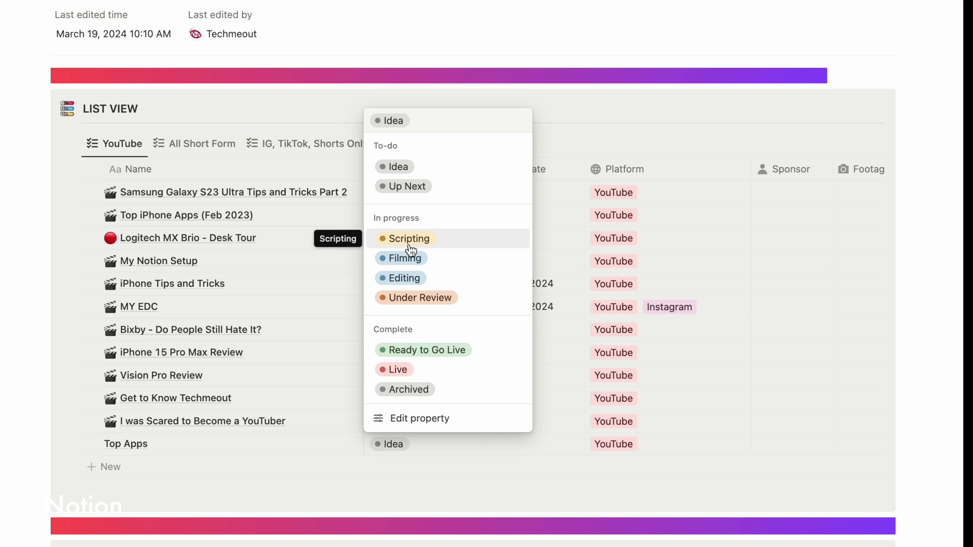
key("Escape")
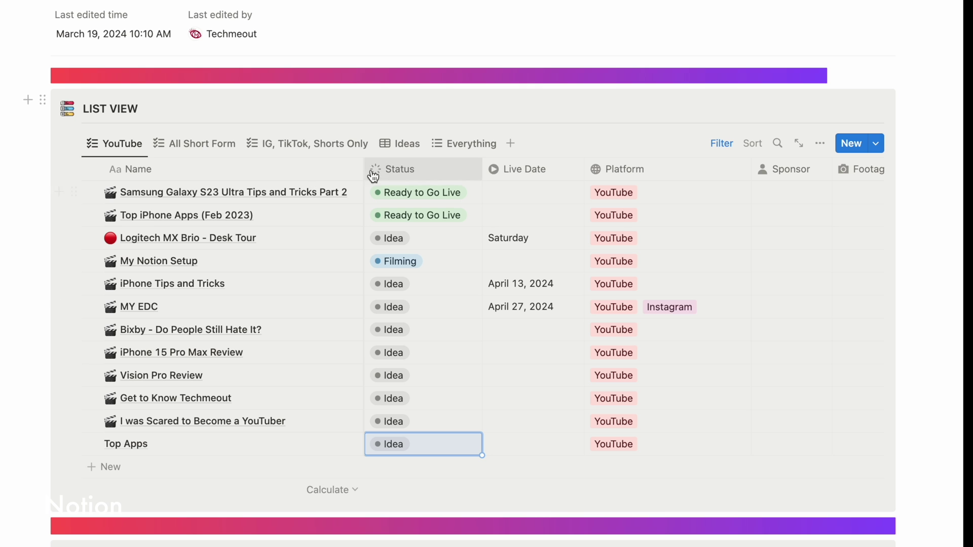
left_click(195, 144)
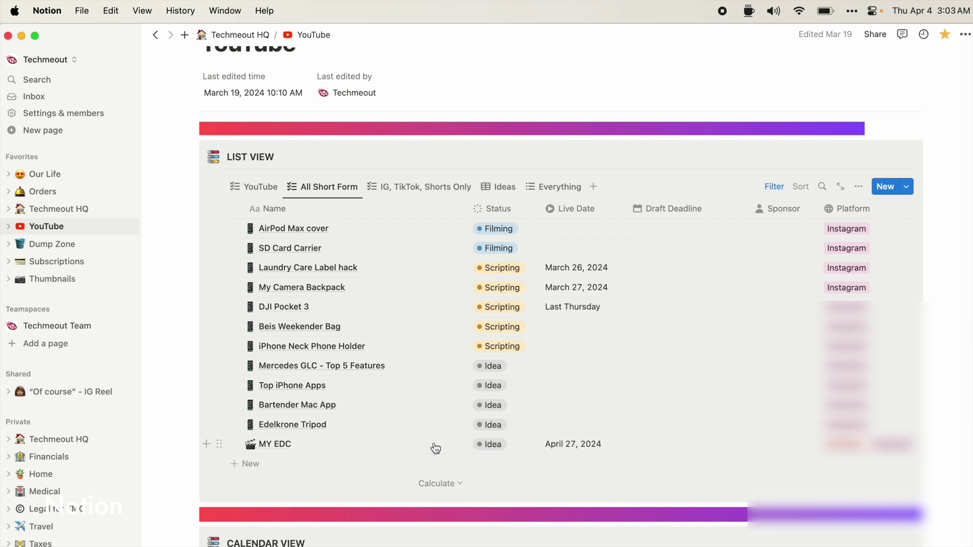
Step: Peek at MY EDC's properties in the side panel, then close it on the YouTube view
left_click(613, 441)
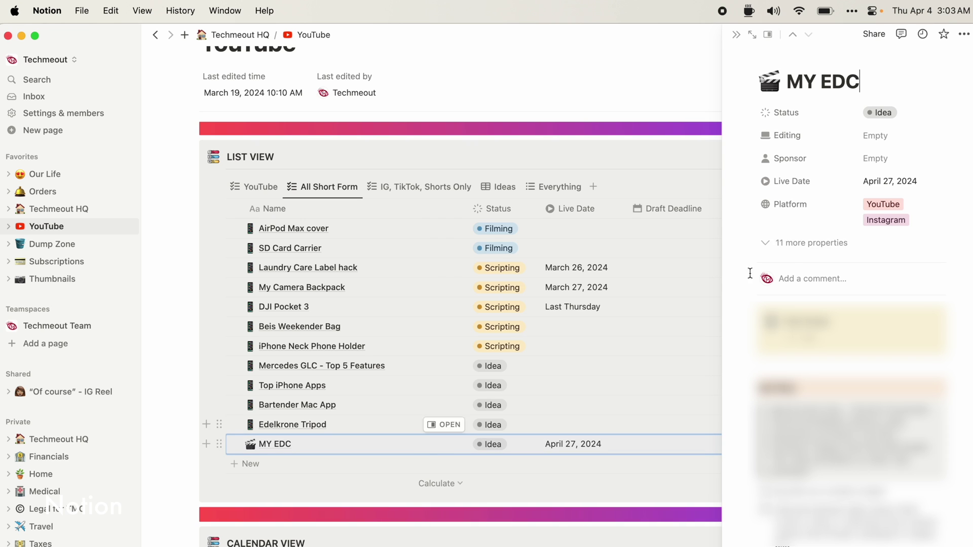
left_click(269, 191)
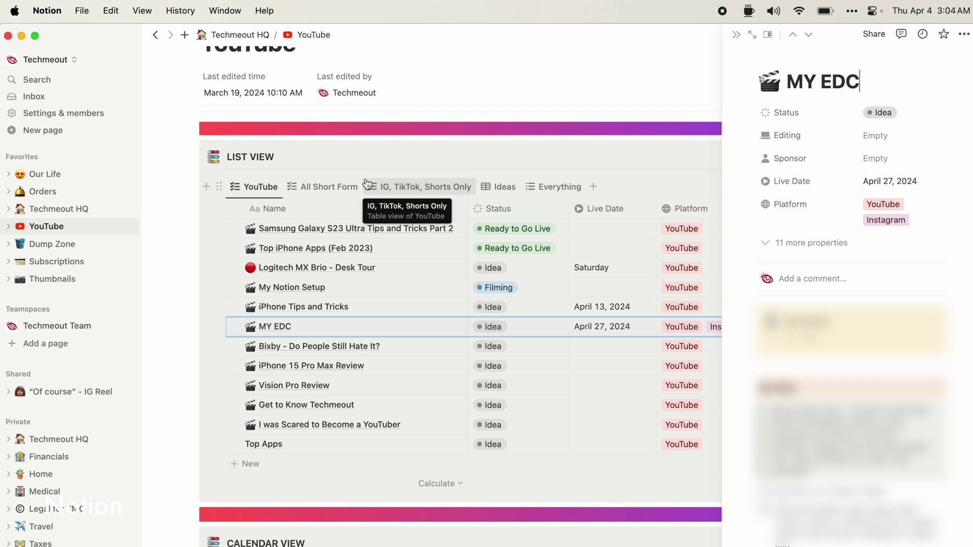
key("Escape")
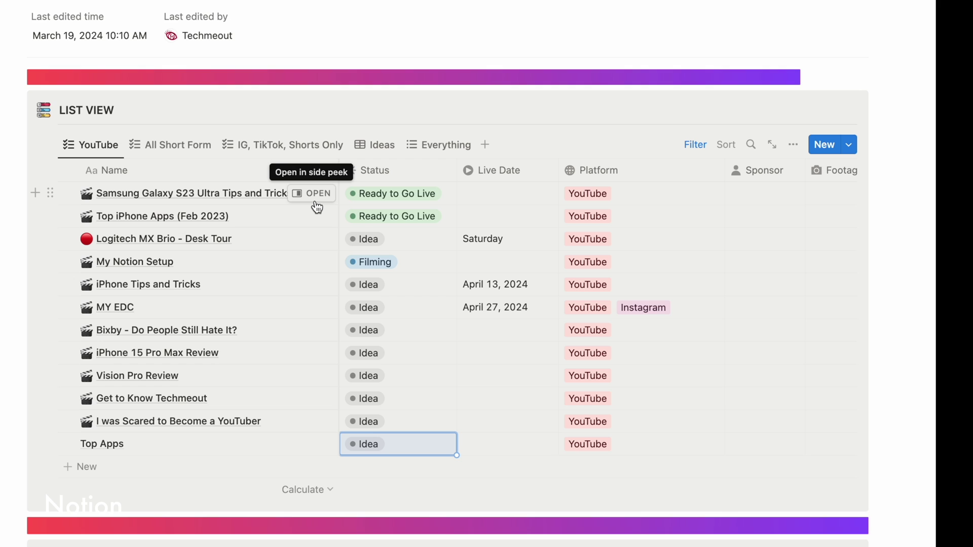
Step: Bring up the video templates list next to New to open YouTube Tips & Tricks
left_click(849, 145)
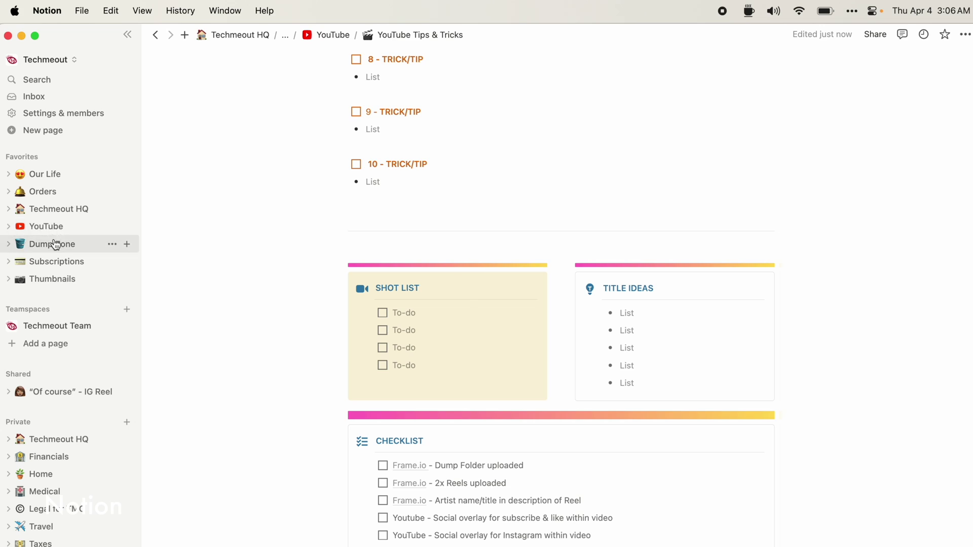
Step: Open Subscriptions, check Apple One's Frequency and Category, then open Netflix's $15.49 monthly entry
left_click(57, 262)
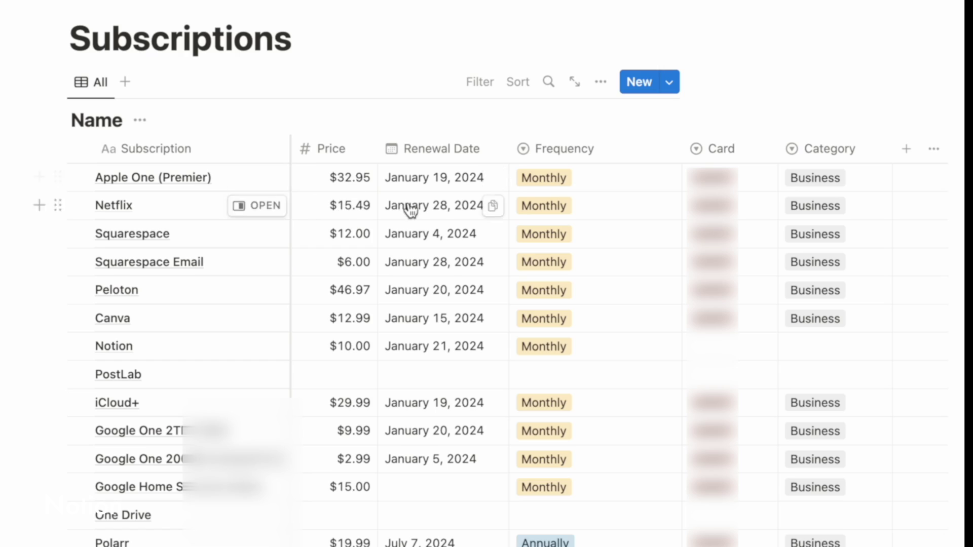
left_click(557, 179)
key("Escape")
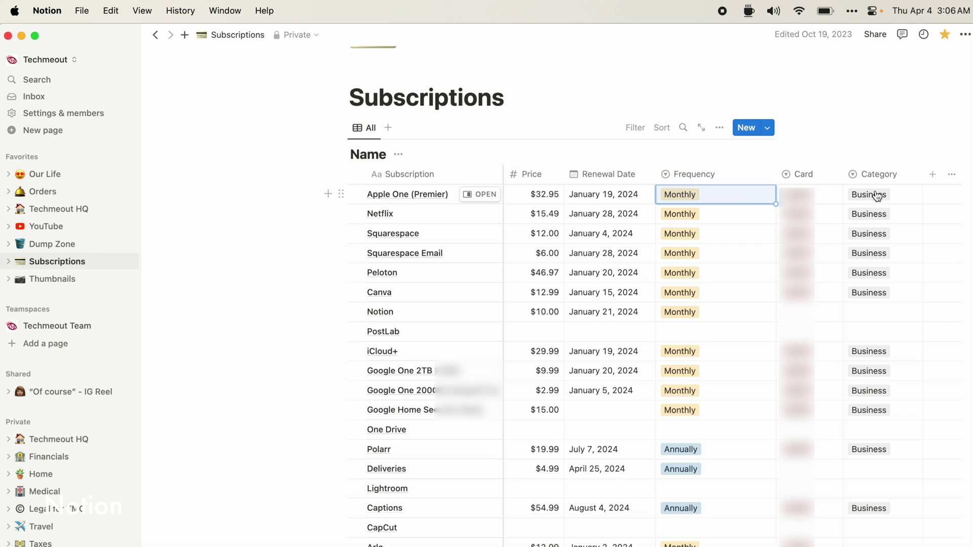
left_click(877, 196)
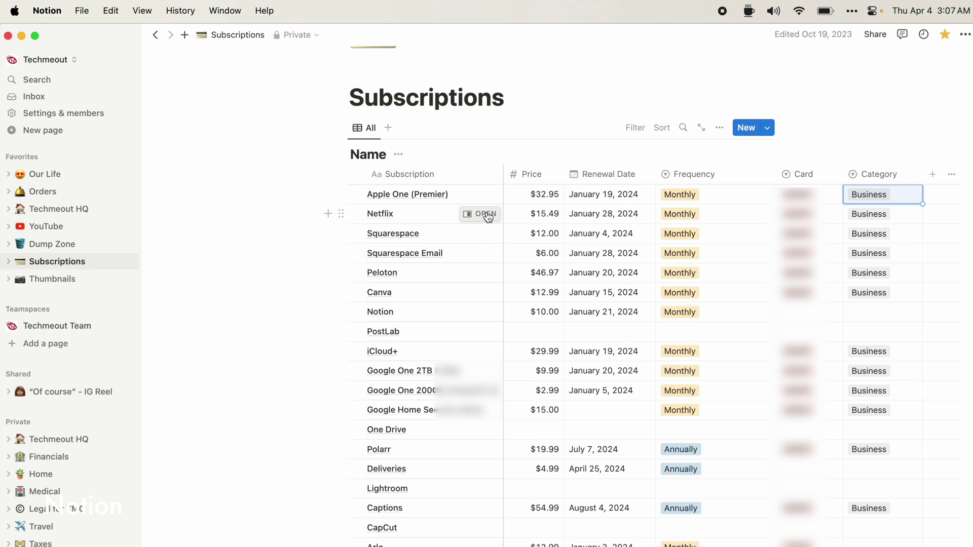
left_click(486, 214)
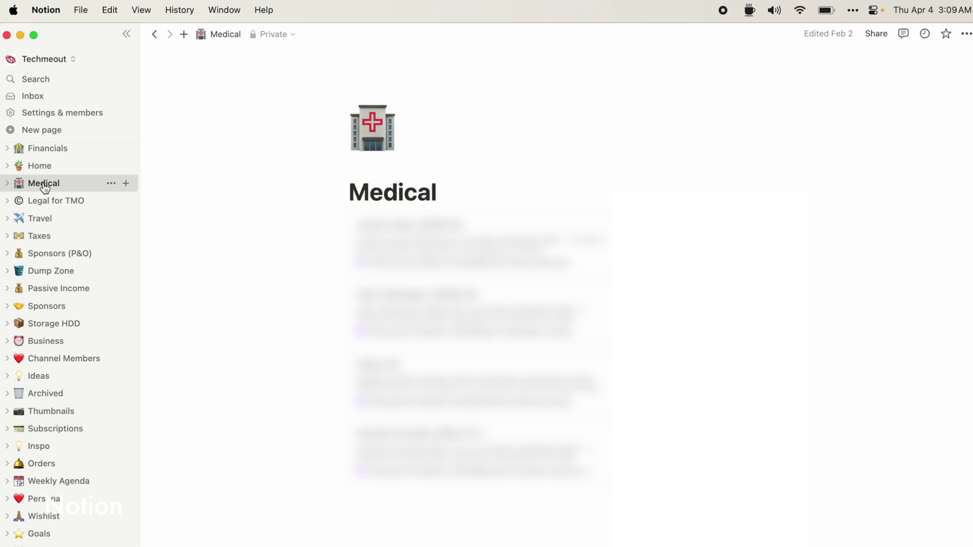
Step: Open the Travel page with the 'RDU TO VEGAS 1/8/24' flight options
left_click(45, 220)
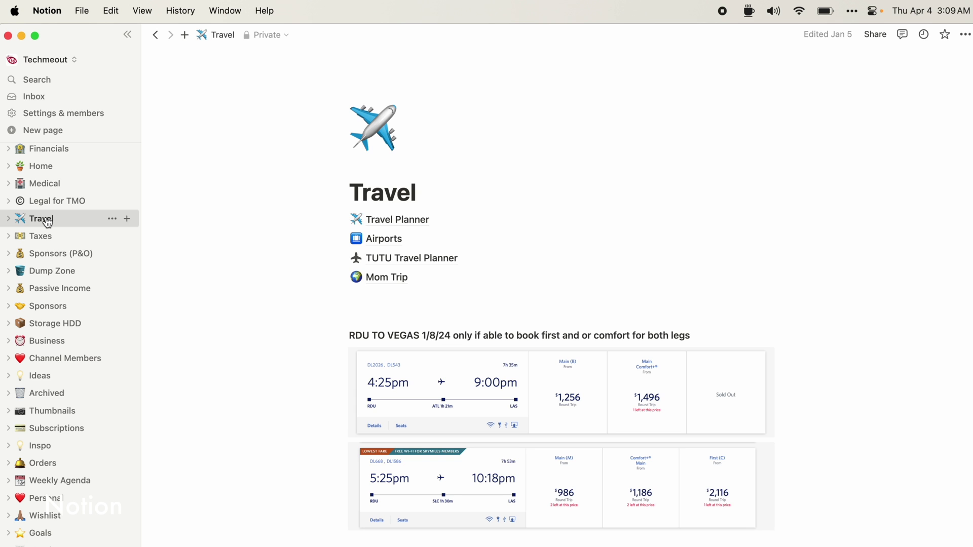
Step: Look over the Sponsors (P&O) board, then open the Goals page's goals table
left_click(50, 253)
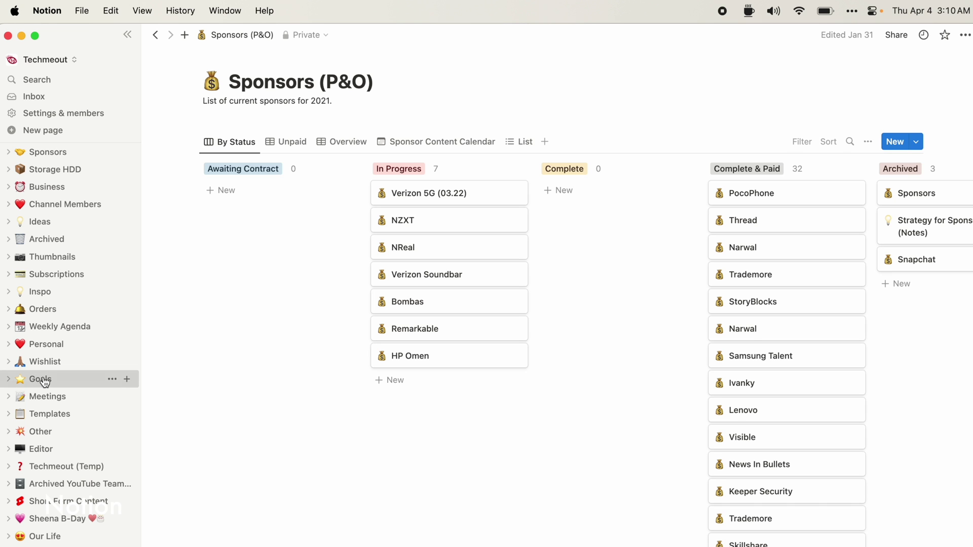
left_click(45, 380)
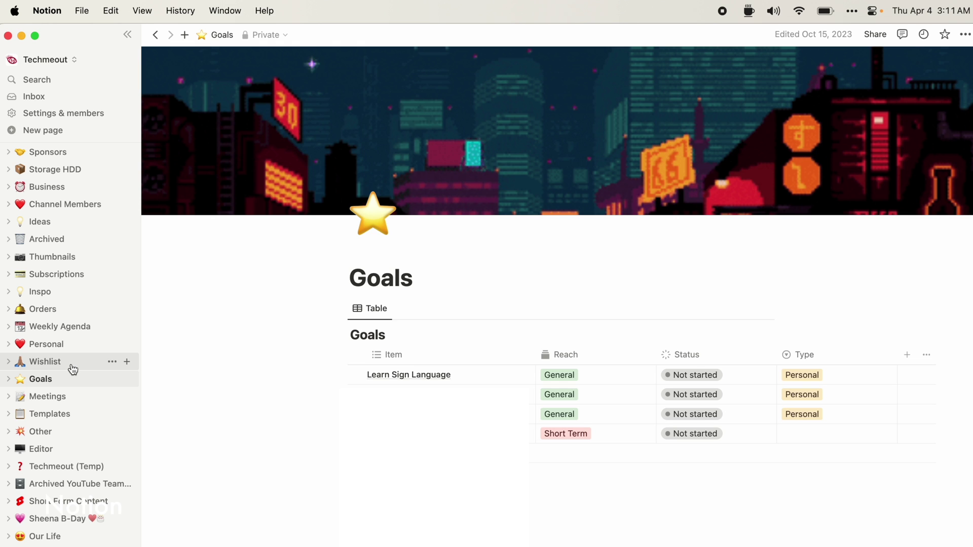
Step: Switch from the Goals page to the Meetings page
left_click(47, 397)
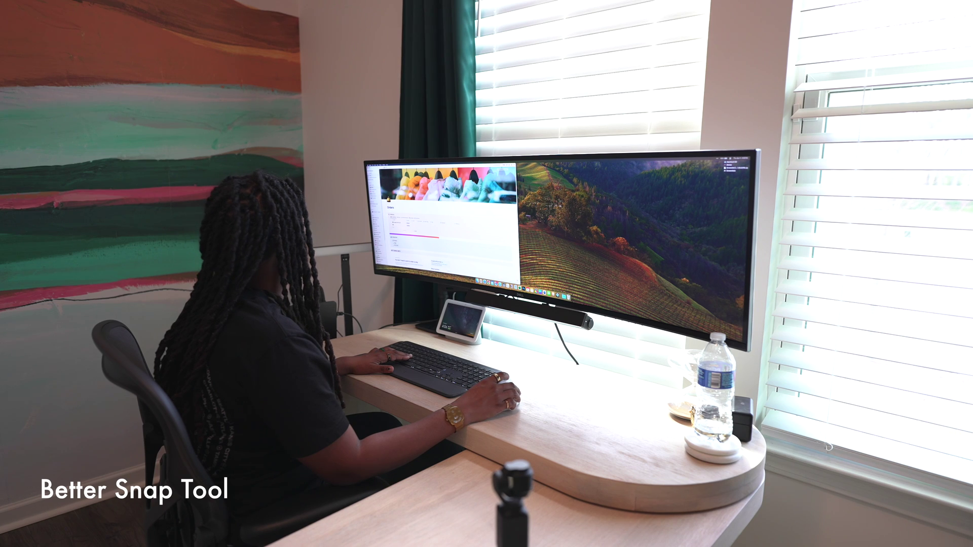
Step: Drag the Notion window to the right screen edge to snap it to the right half
left_click_drag(441, 165, 735, 172)
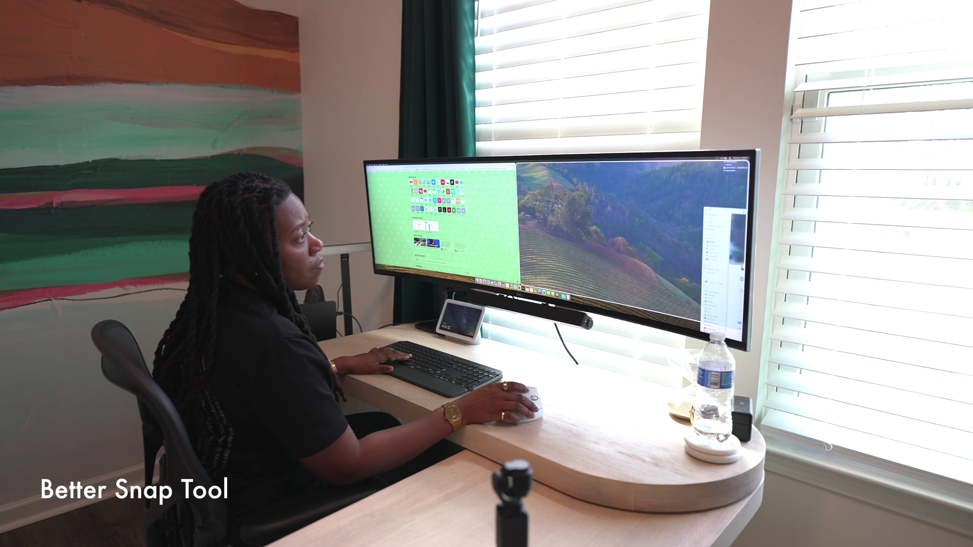